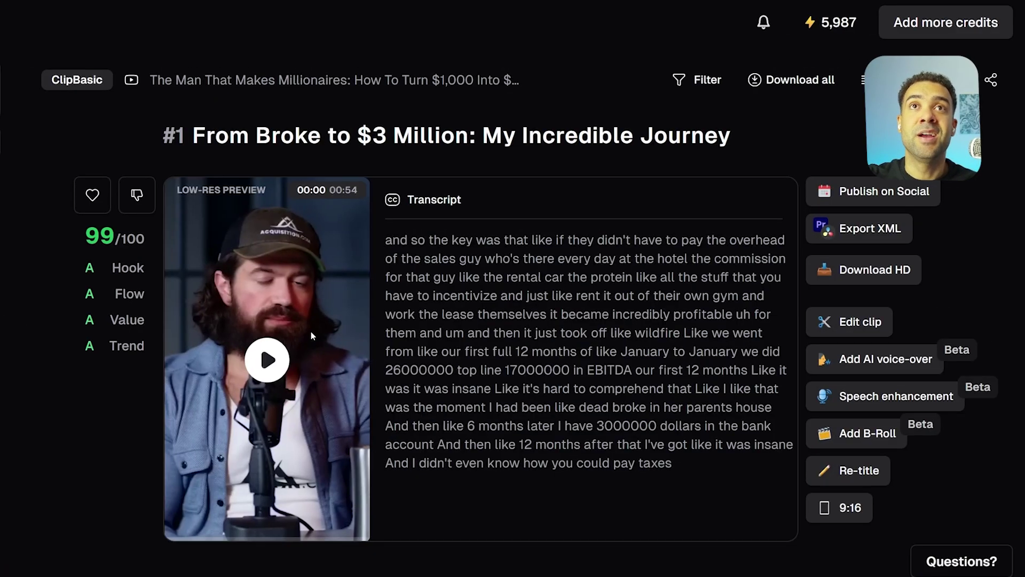
Open the 00:54:16 podcast clip in the OpusClip editor.
click(859, 335)
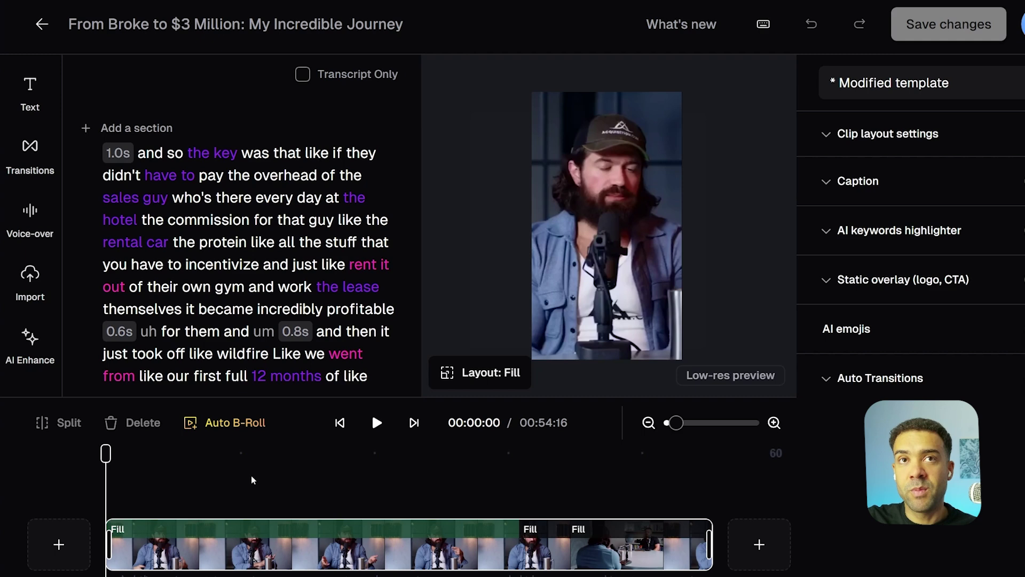
Generate AI B-roll images for the whole clip from the Auto B-Roll menu.
click(229, 430)
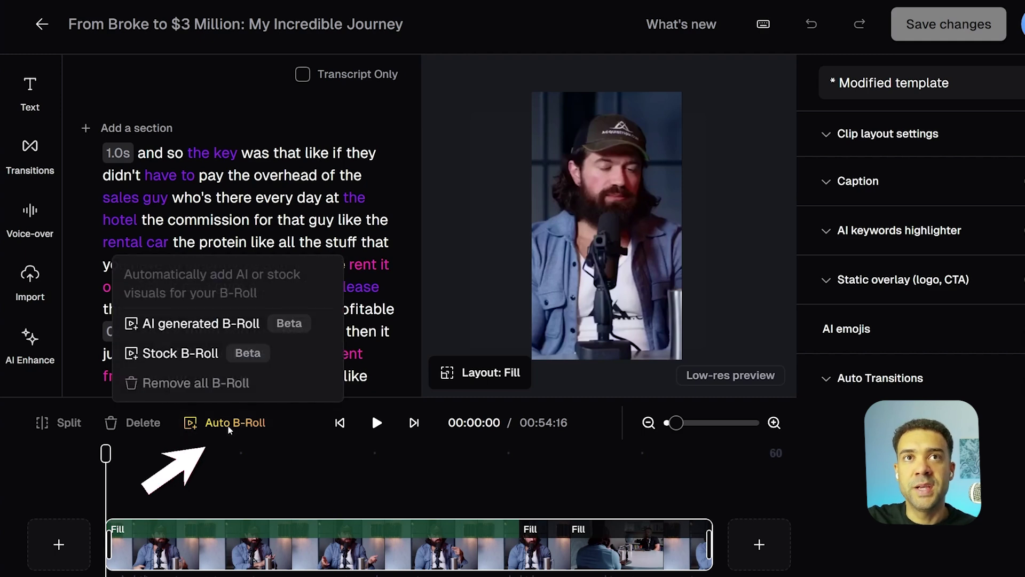
click(207, 333)
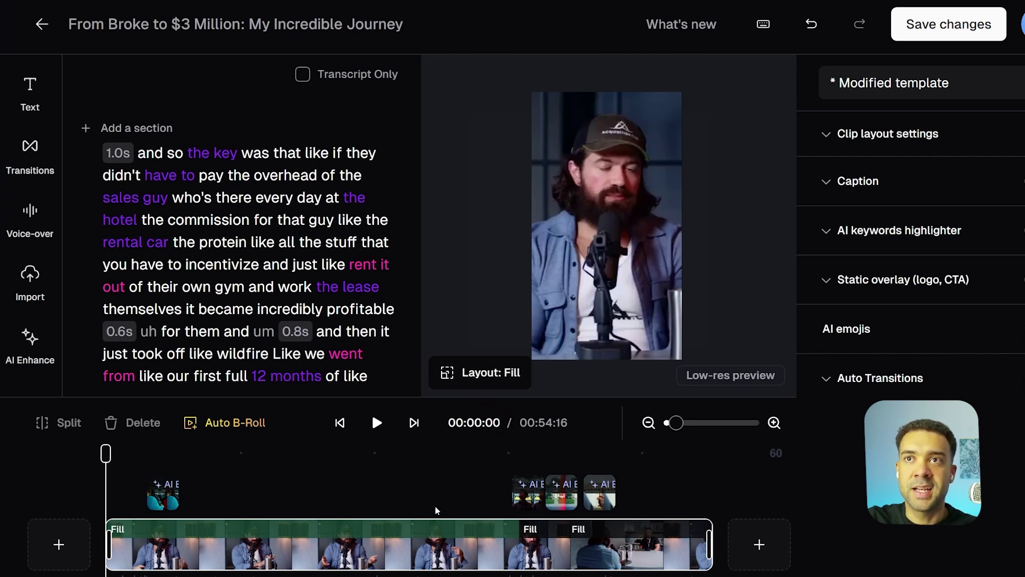
drag(107, 450, 134, 450)
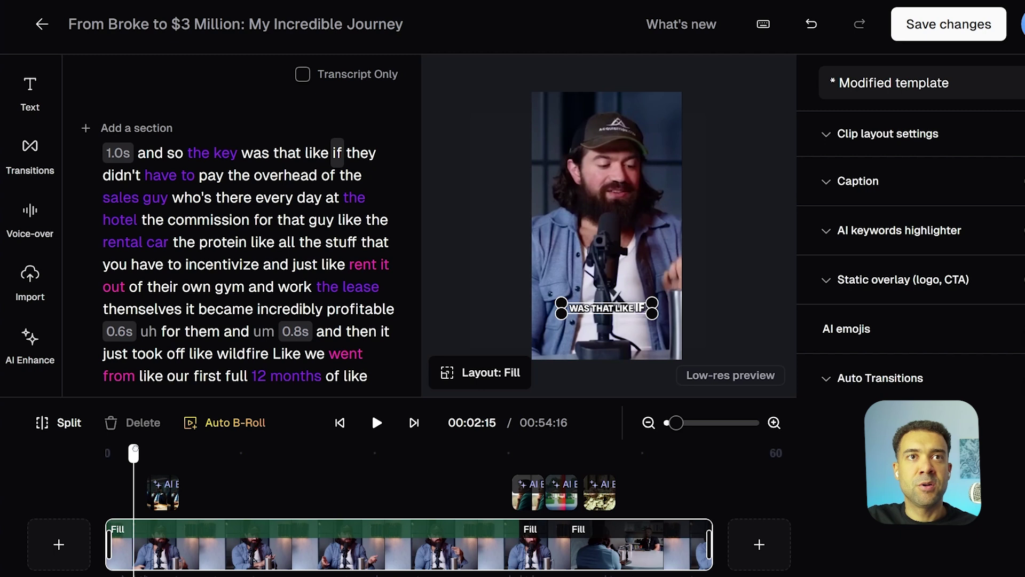
click(380, 424)
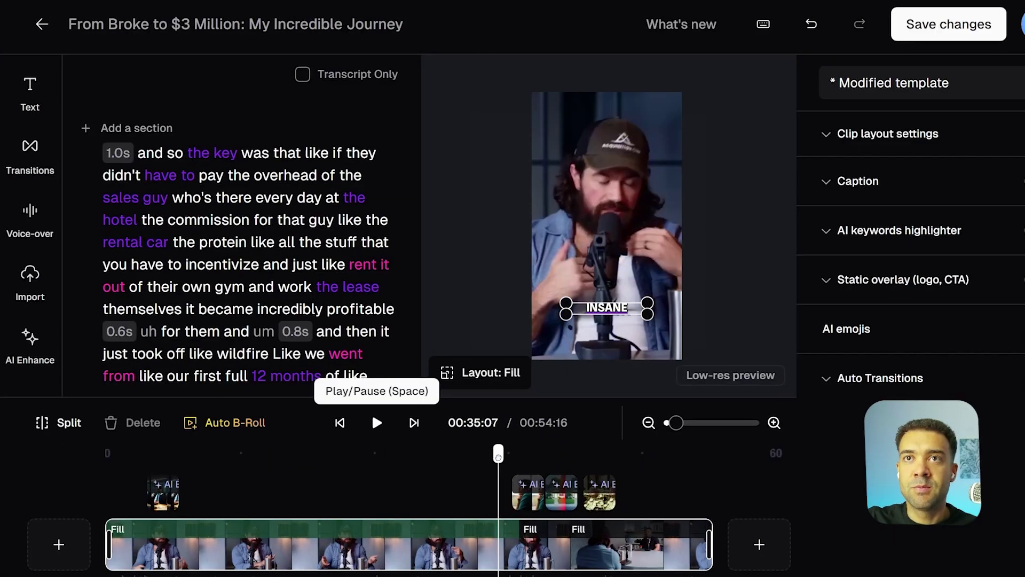
key(space)
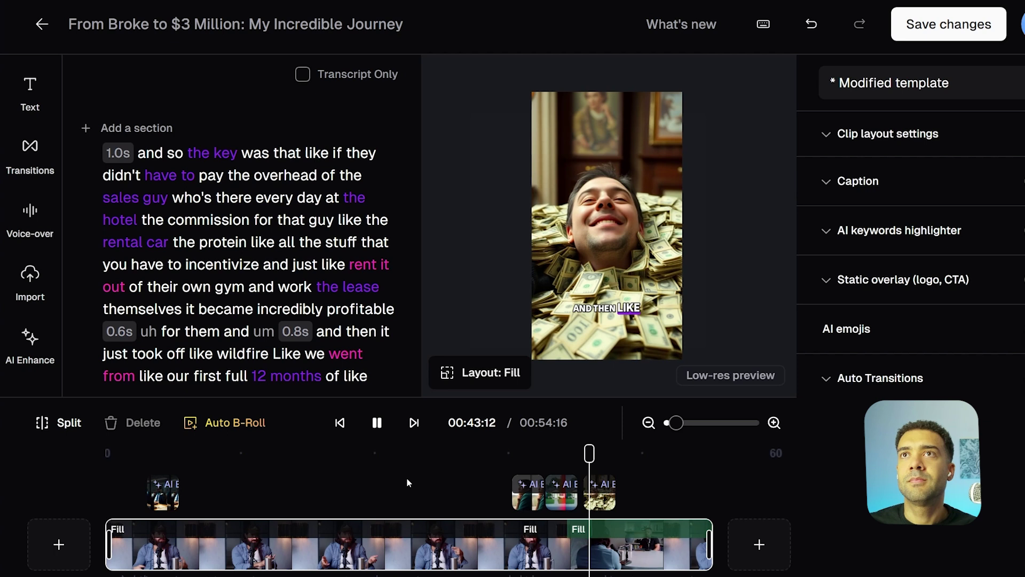
click(377, 423)
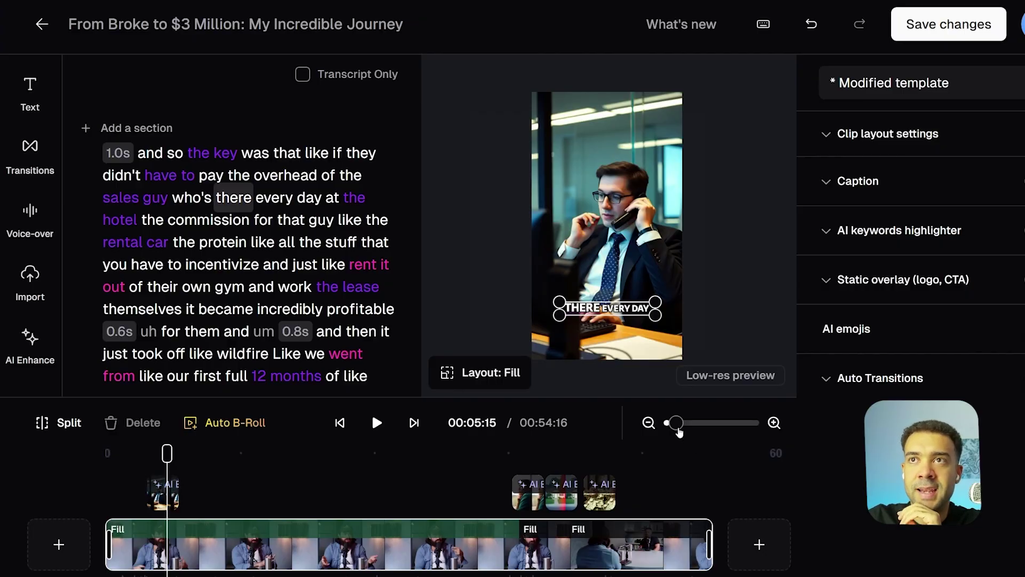
Trim the salesperson-on-the-phone B-roll image to 2.4 seconds and preview it.
drag(678, 431, 697, 430)
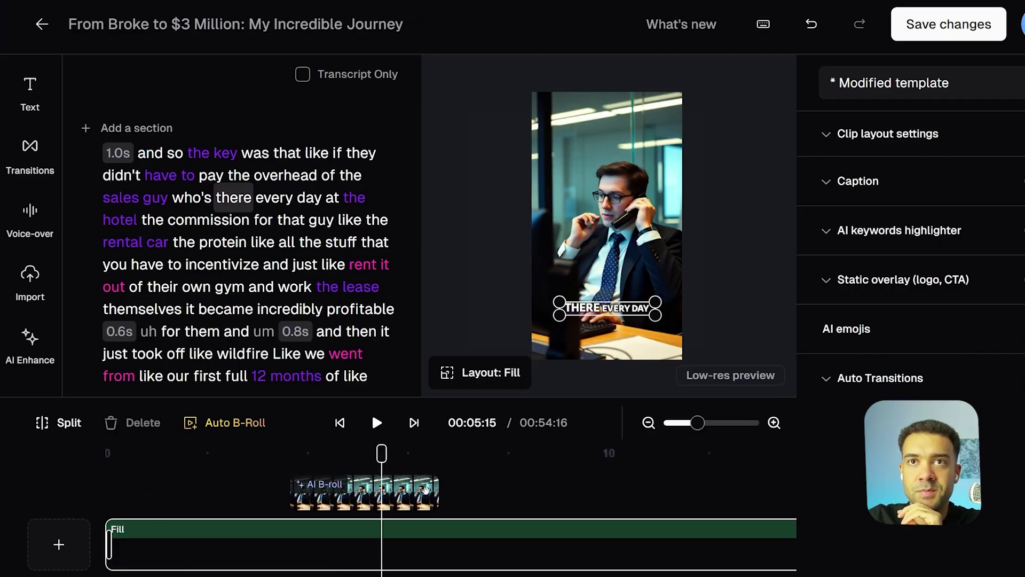
click(422, 490)
drag(437, 494, 382, 492)
drag(385, 453, 258, 453)
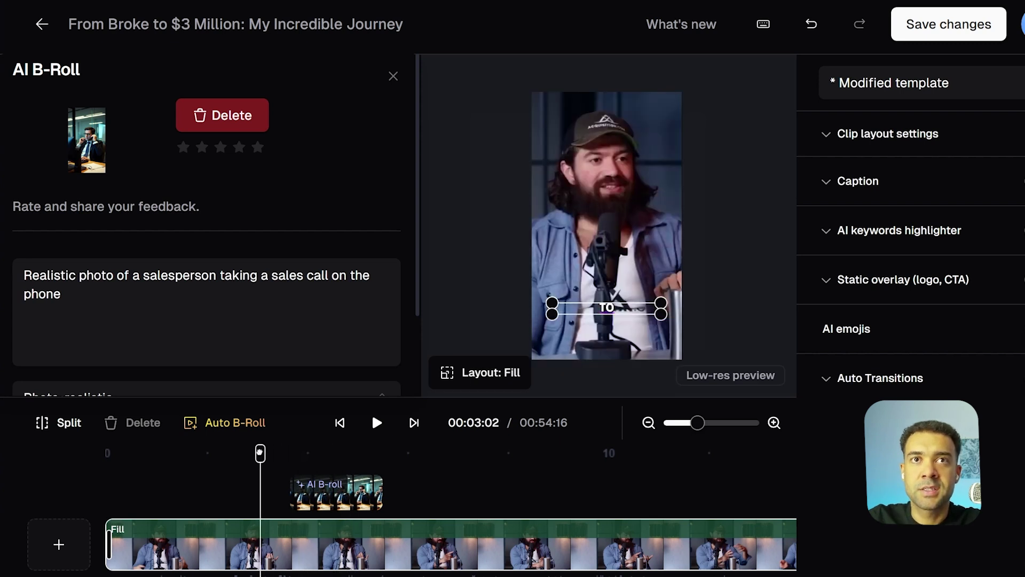
key(space)
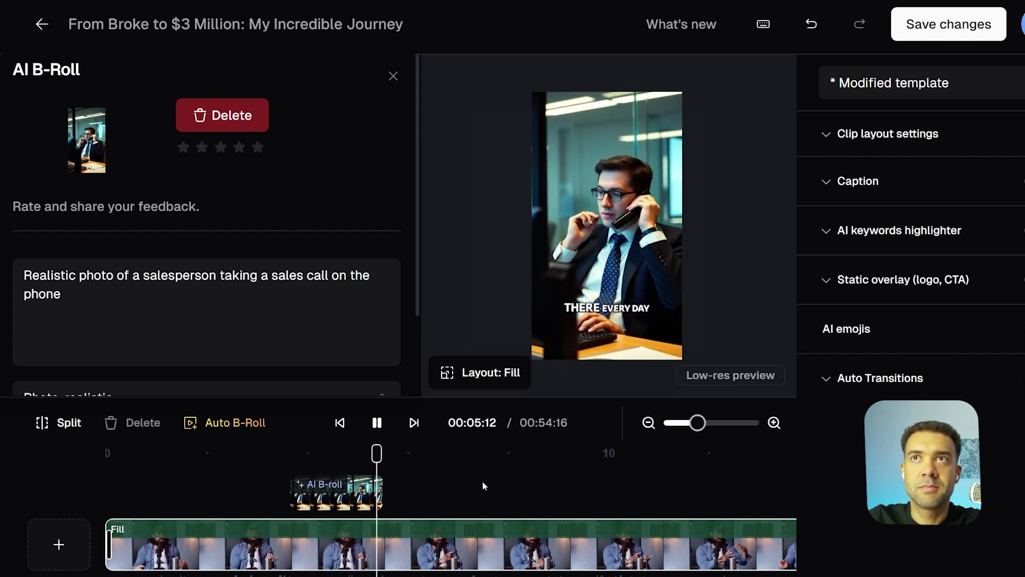
click(390, 454)
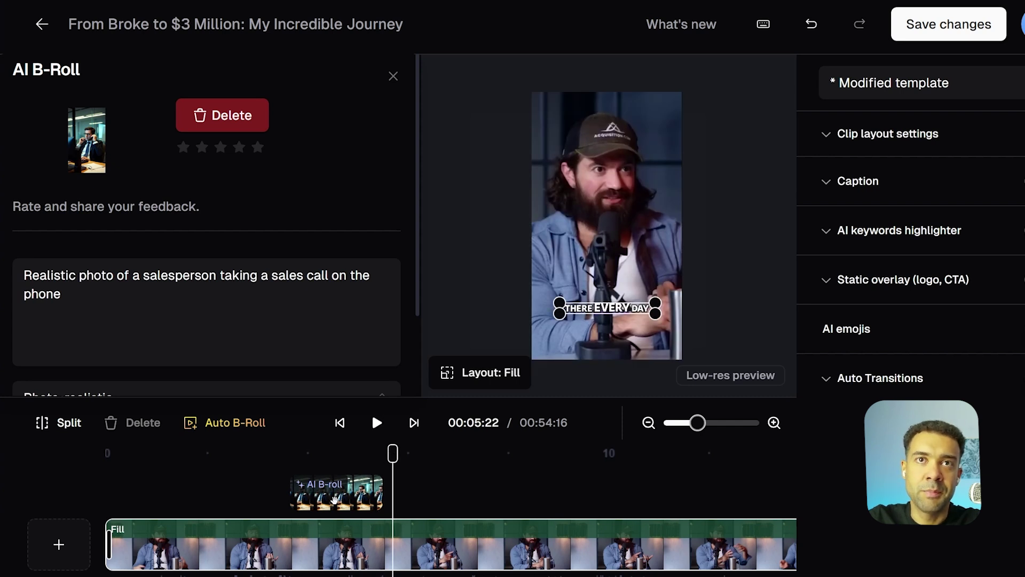
Slide the salesperson B-roll later so it lines up with "the sales guy", then replay.
drag(331, 504, 359, 504)
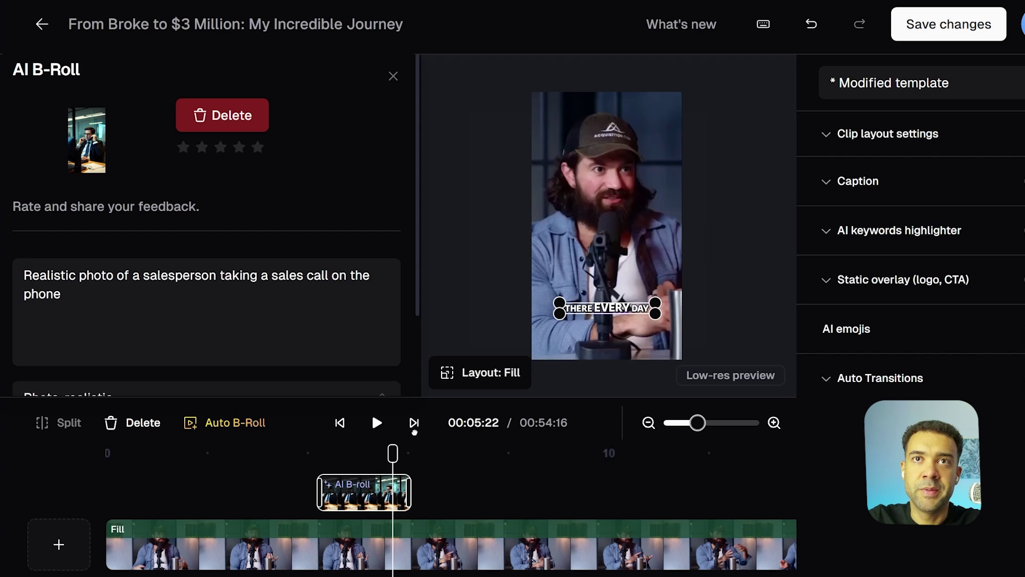
drag(392, 453, 279, 453)
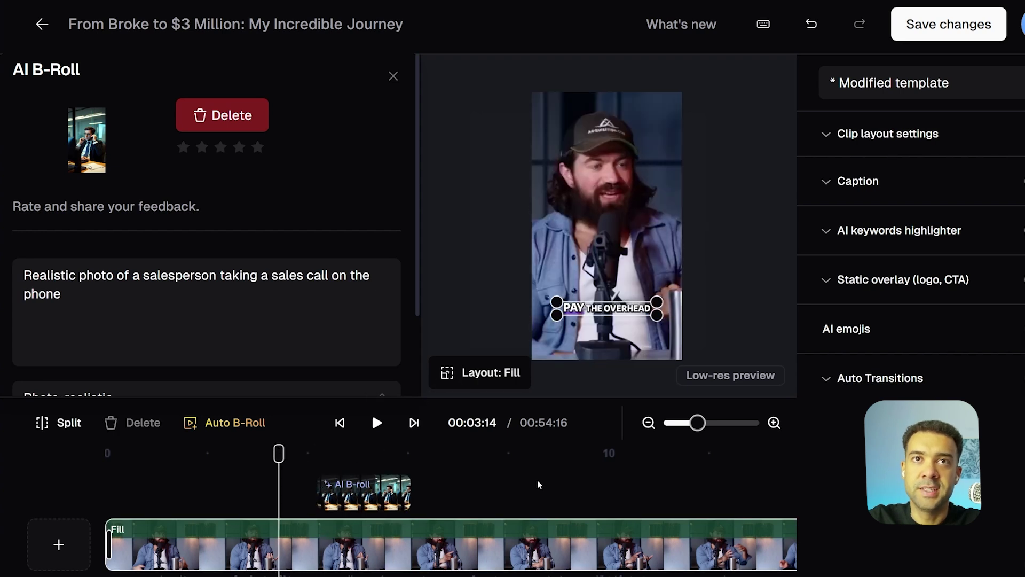
key(space)
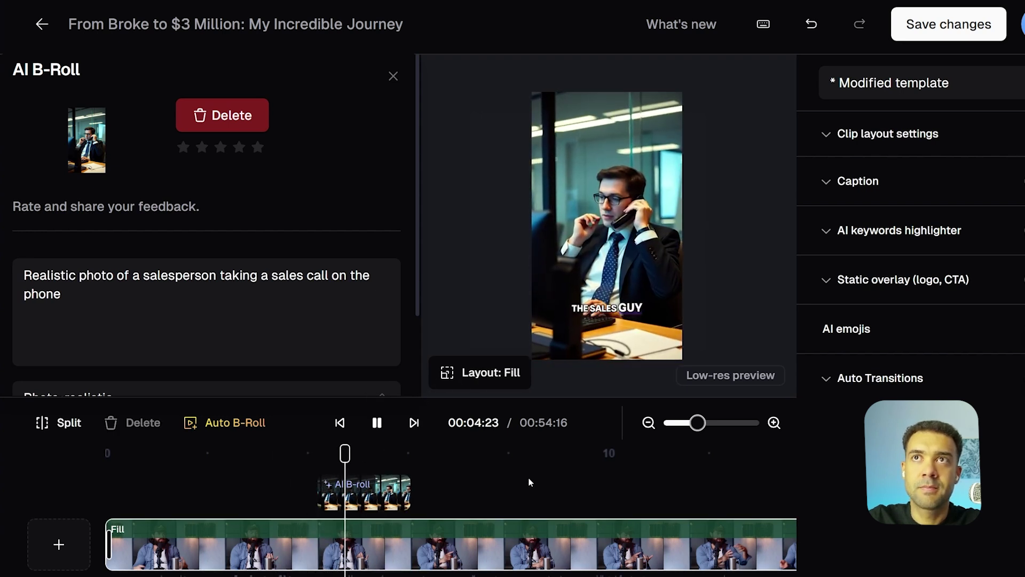
key(space)
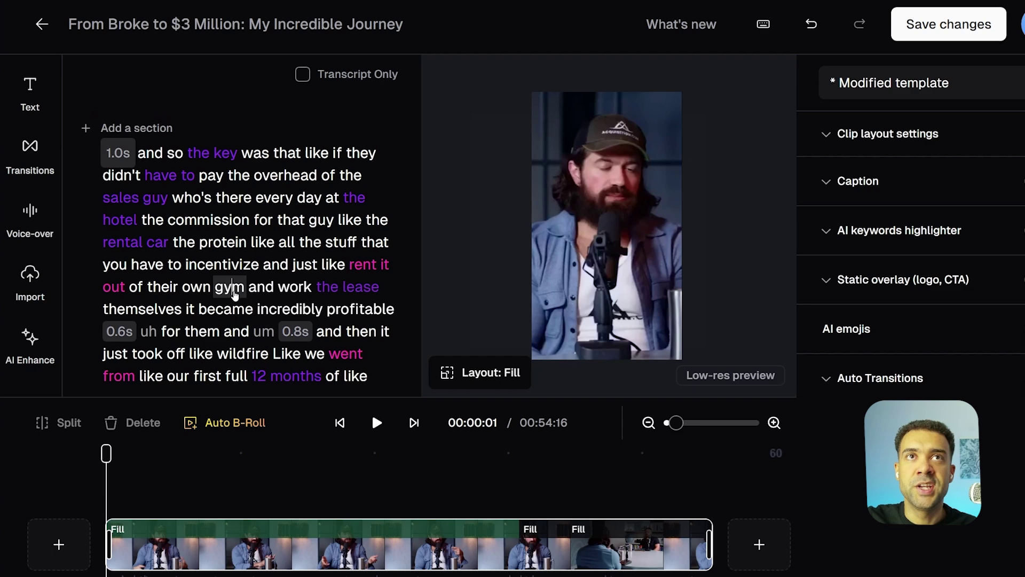
Add an AI-generated B-roll image at the transcript word "gym".
click(235, 294)
mouse_move(235, 187)
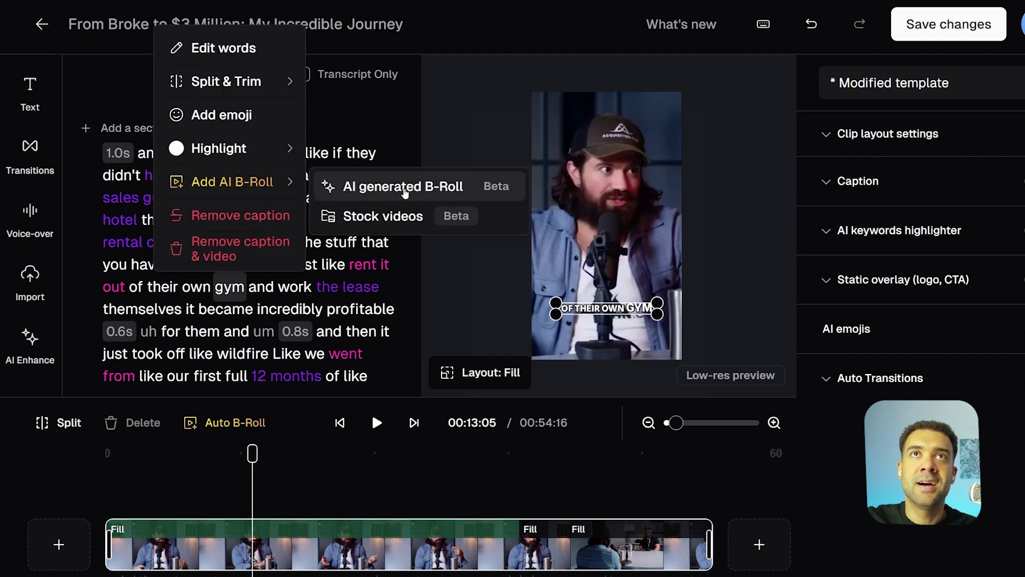
click(419, 190)
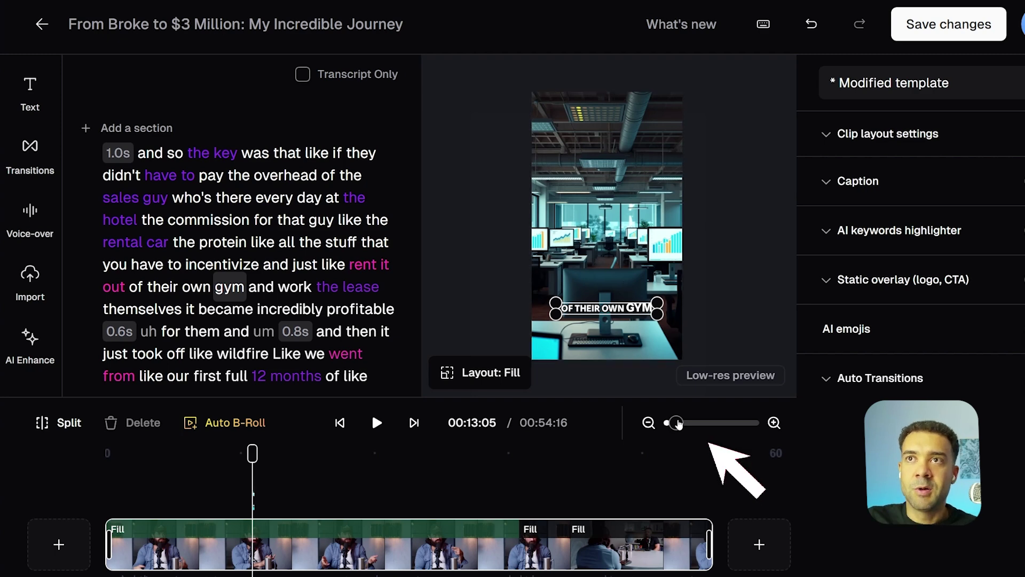
Change the office B-roll prompt's ending to "gym dumbbell set inside a gym".
drag(676, 423, 692, 424)
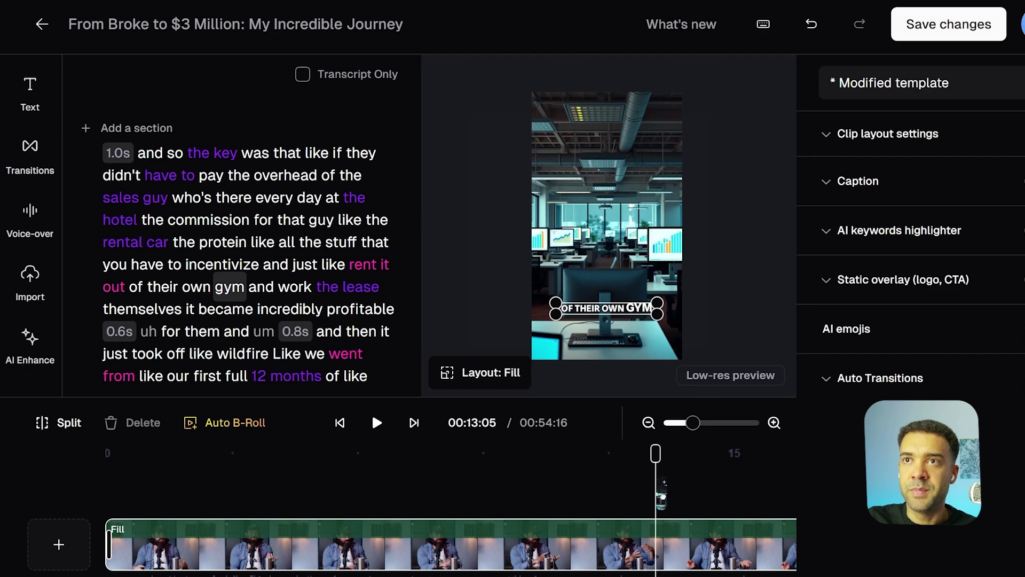
click(663, 496)
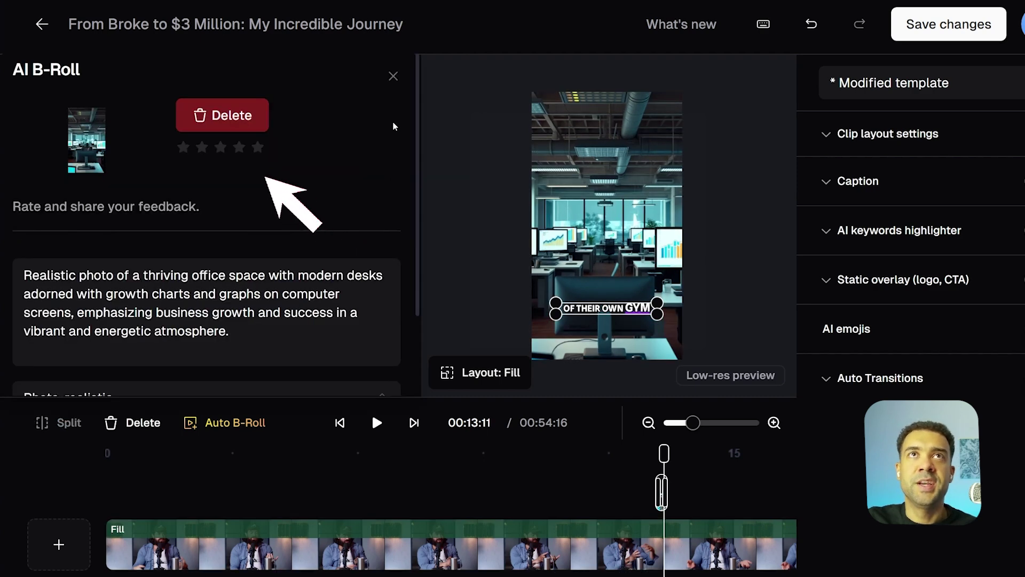
drag(416, 93, 416, 123)
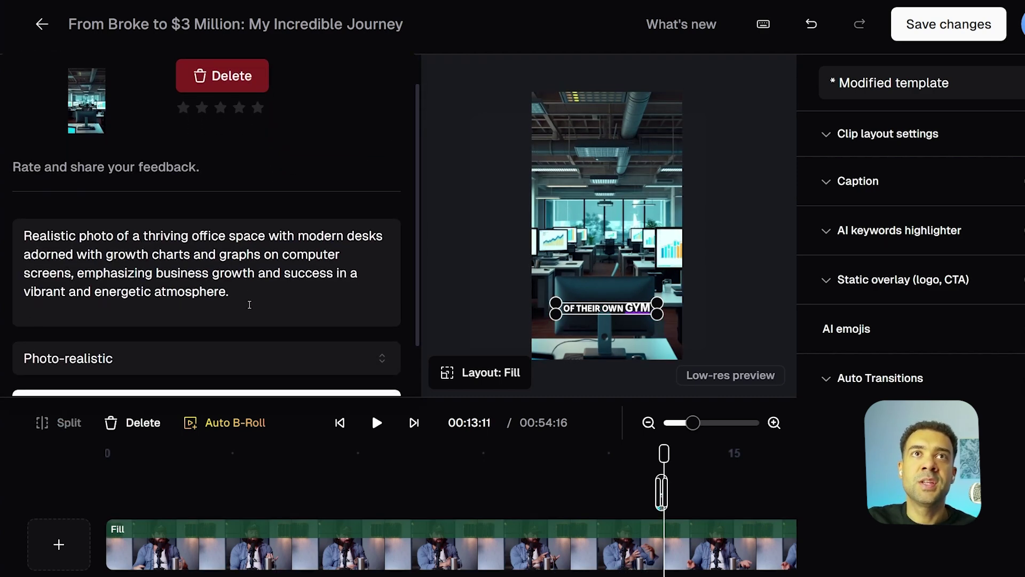
drag(249, 301, 25, 236)
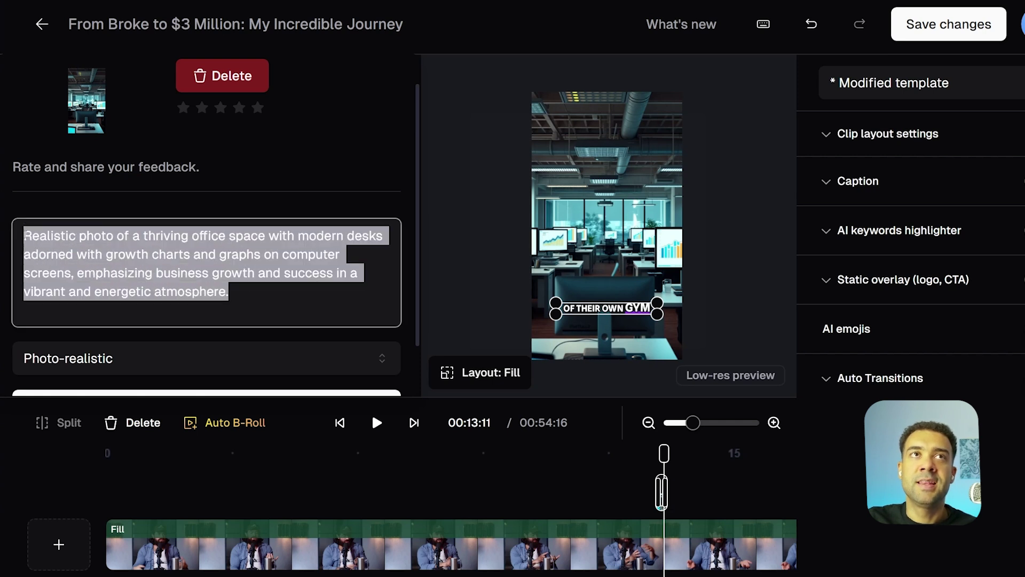
click(295, 289)
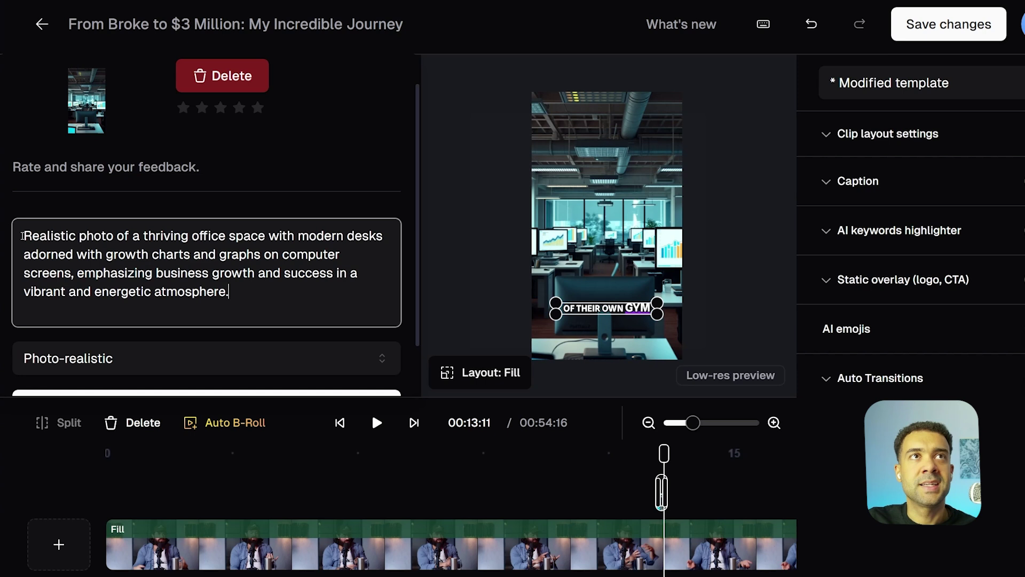
drag(25, 236, 265, 235)
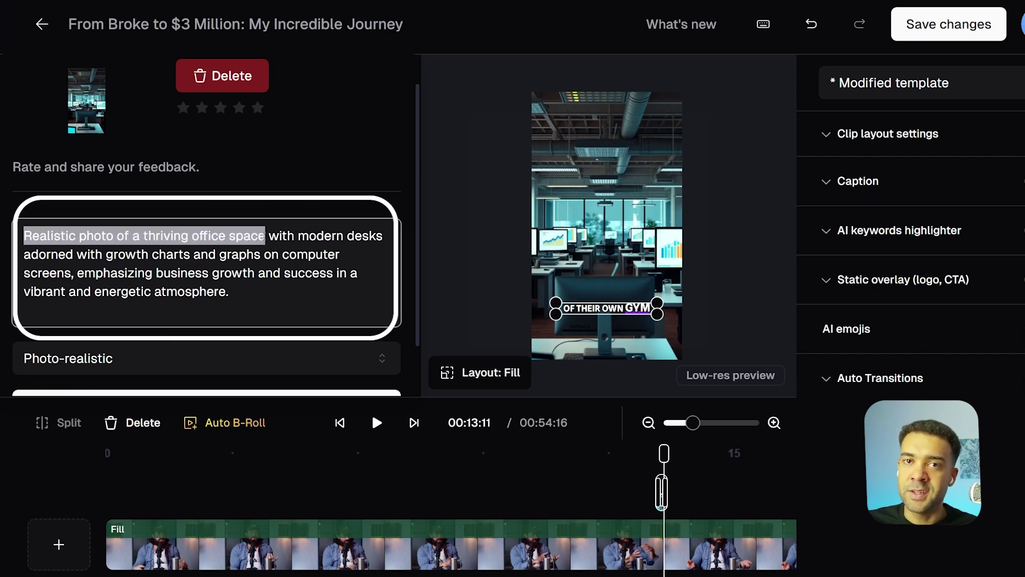
scroll(283, 335, up, 1)
click(283, 335)
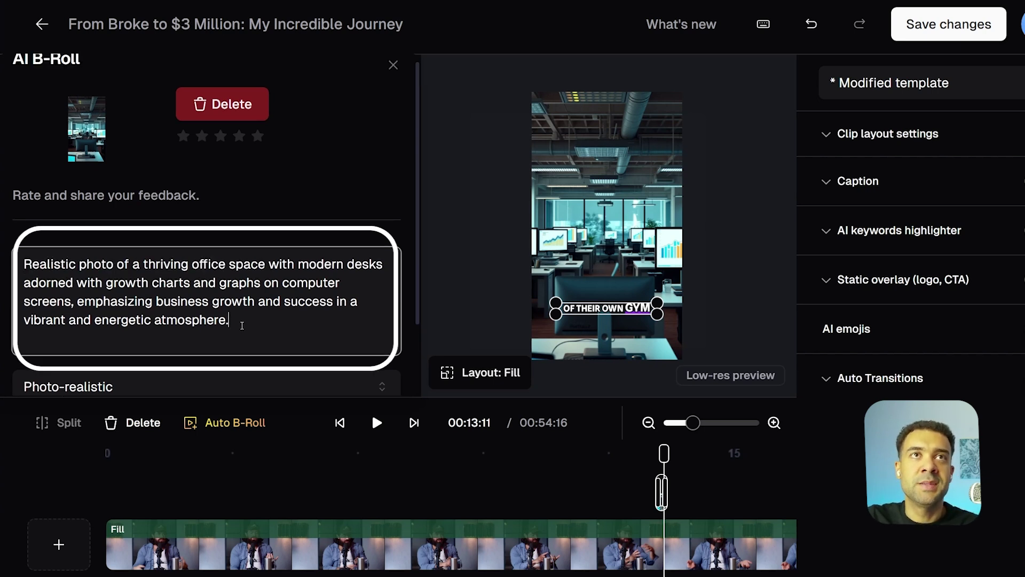
drag(242, 326, 143, 264)
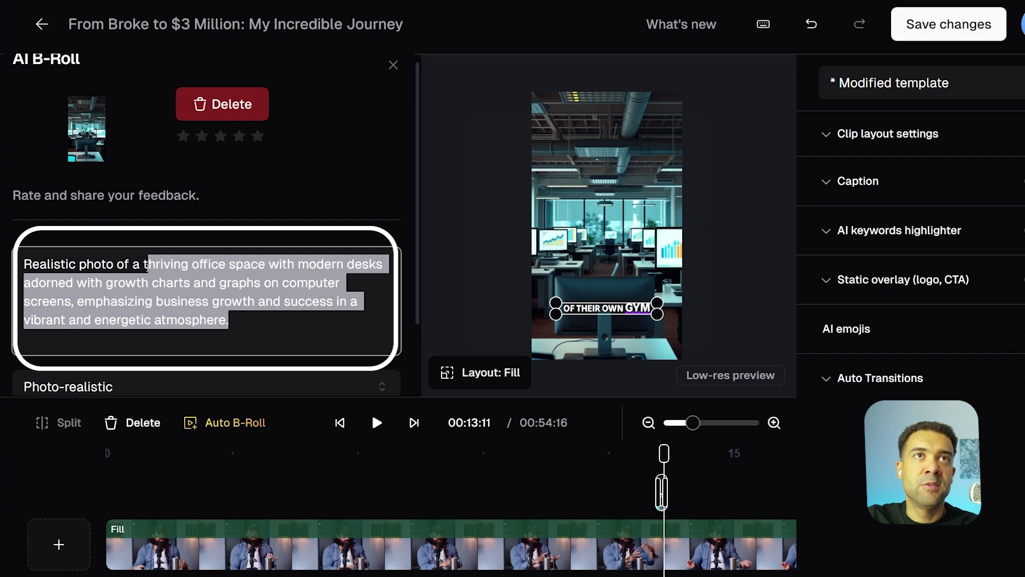
text(gym)
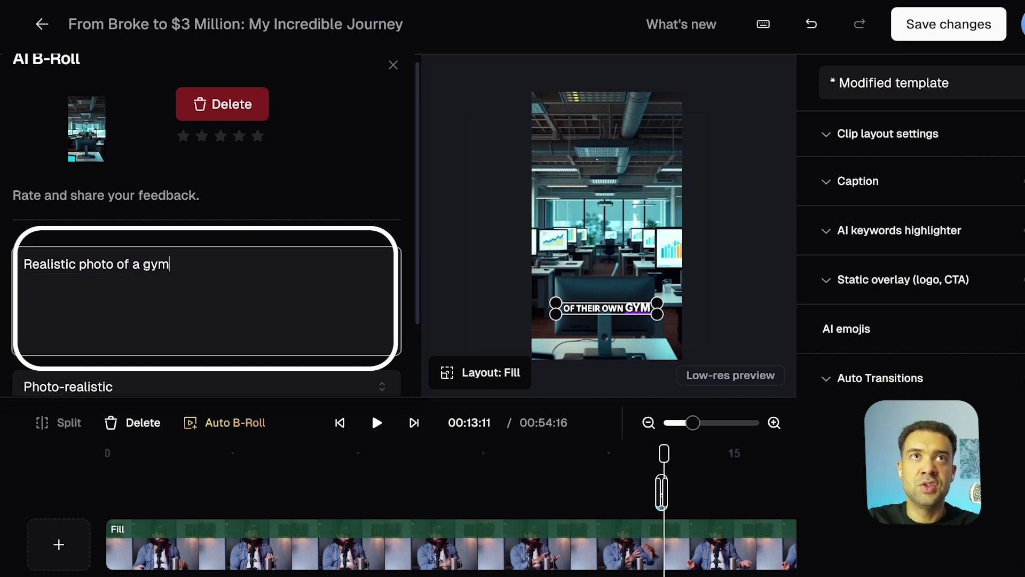
text( dum)
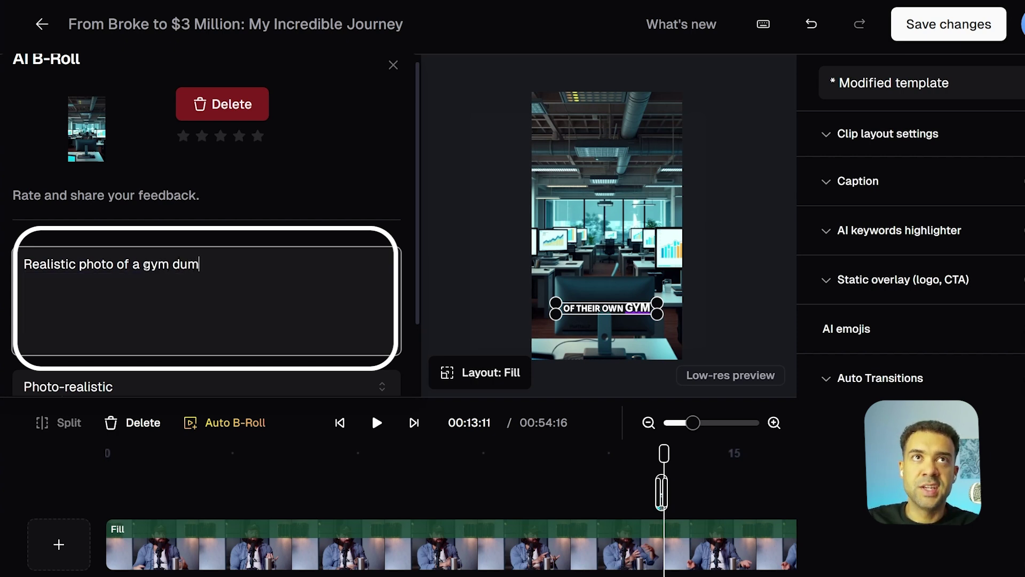
text(bbell set inside )
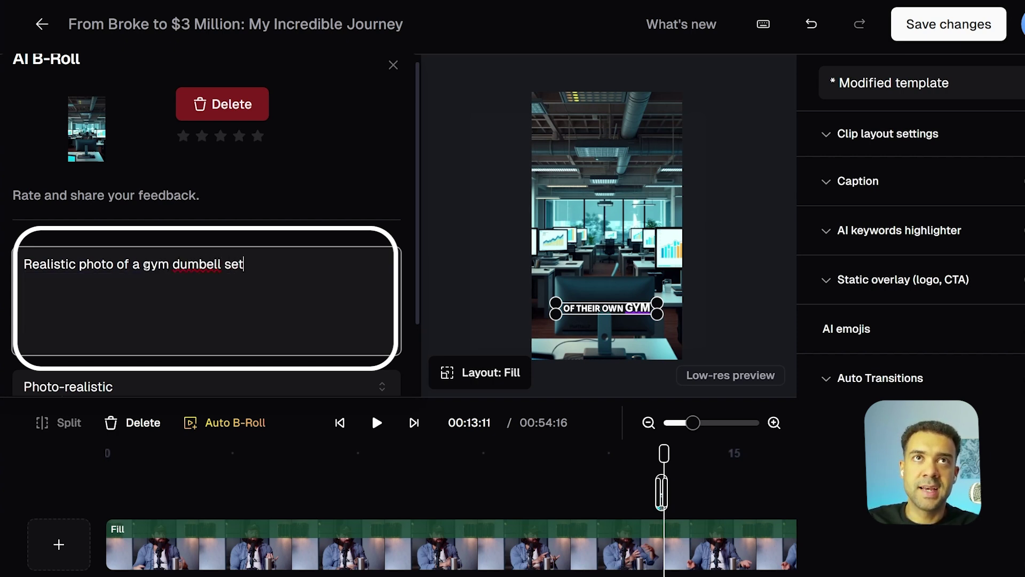
text(a gym)
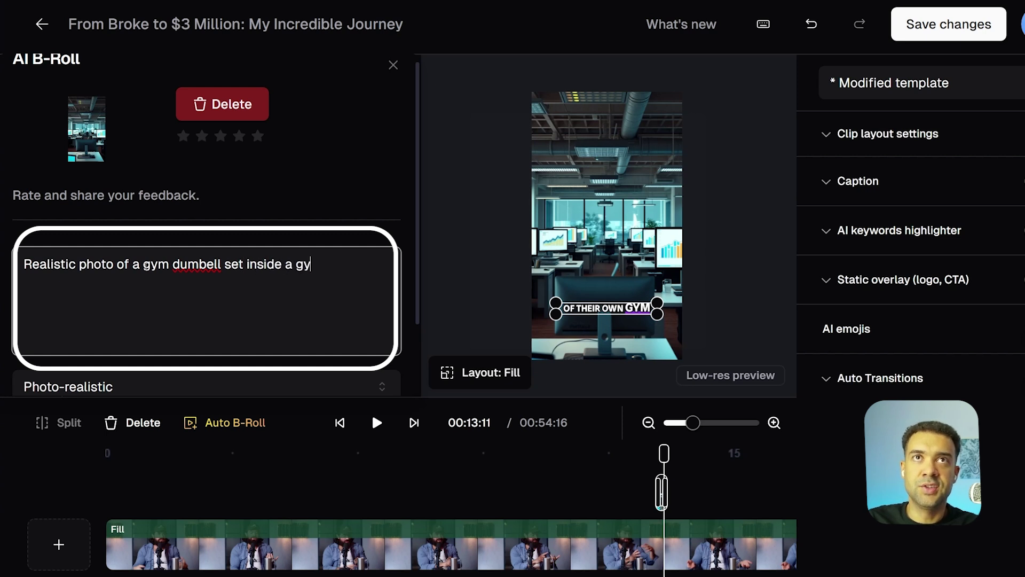
drag(417, 192, 415, 279)
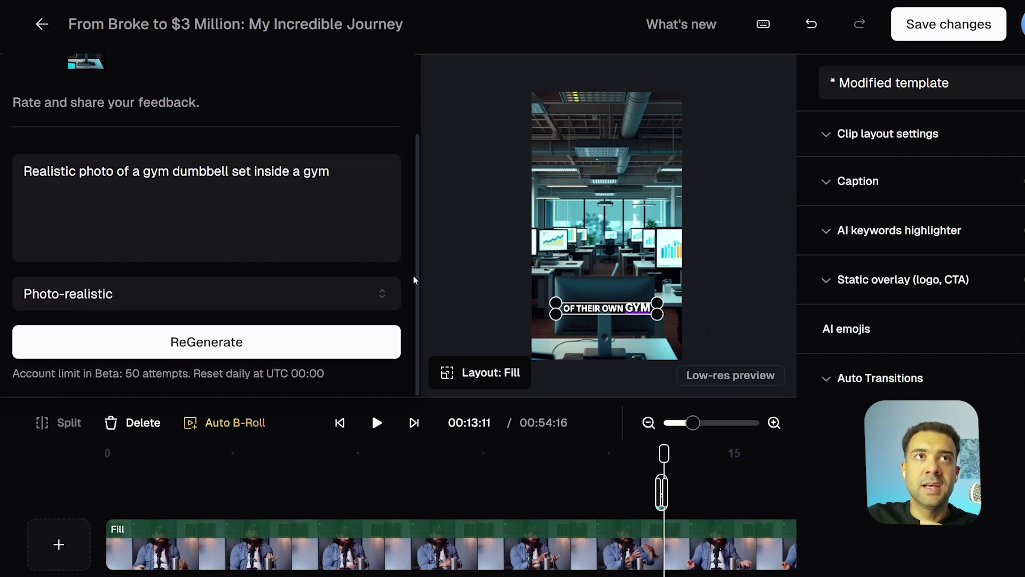
Regenerate the gym images and use the fourth, green-toned dumbbell rack photo as B-roll.
click(192, 353)
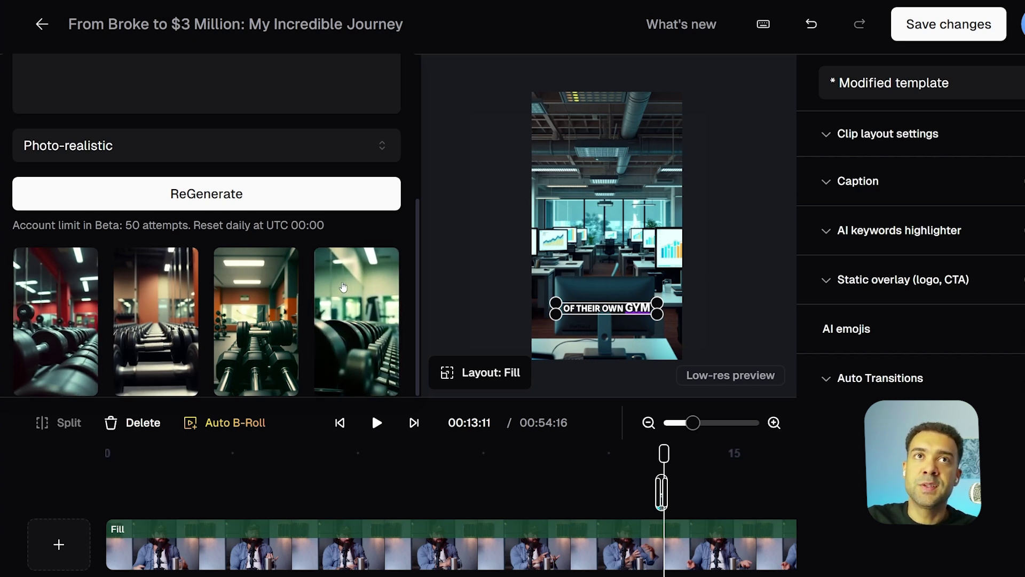
click(149, 330)
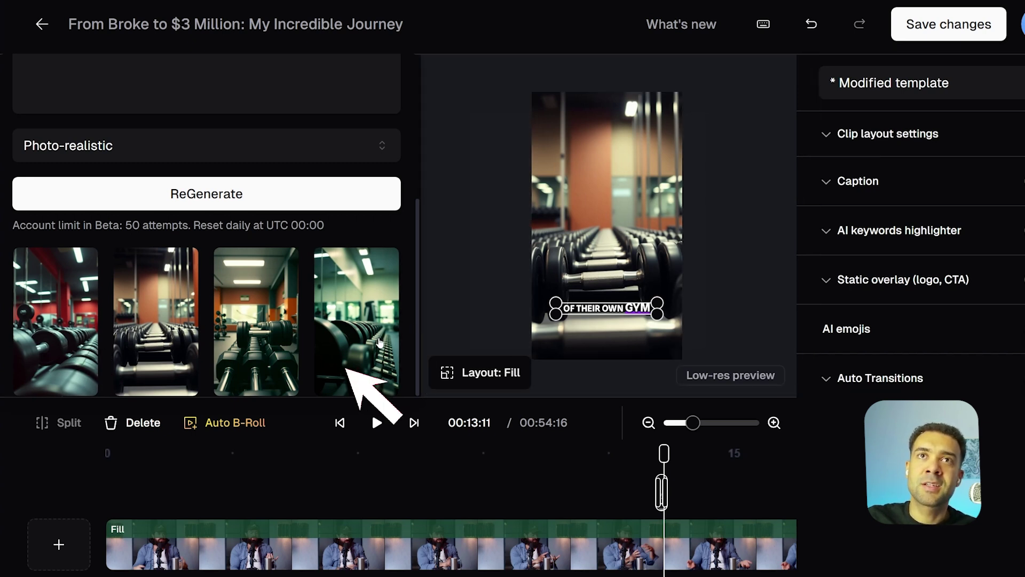
click(366, 331)
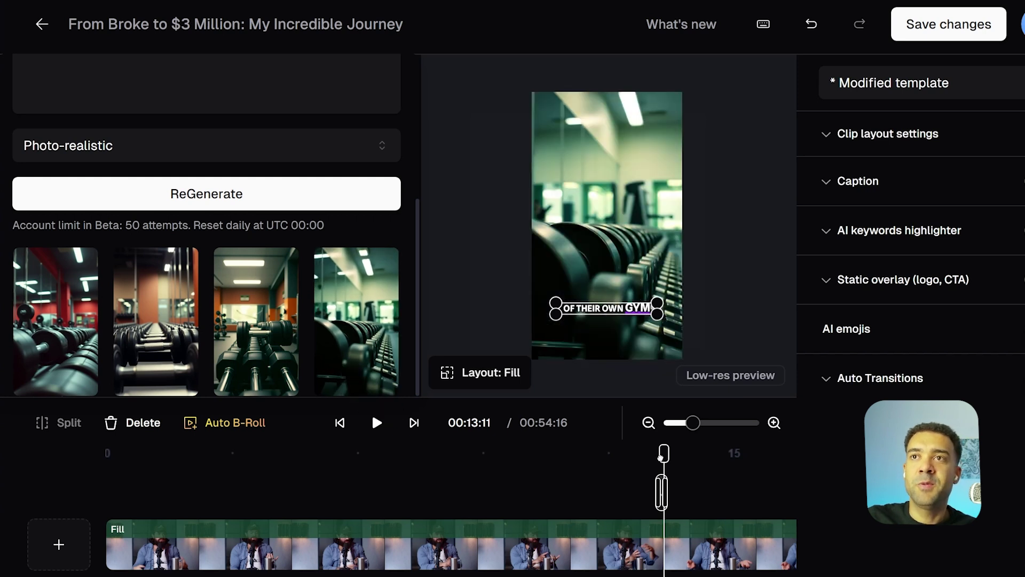
drag(662, 454, 499, 454)
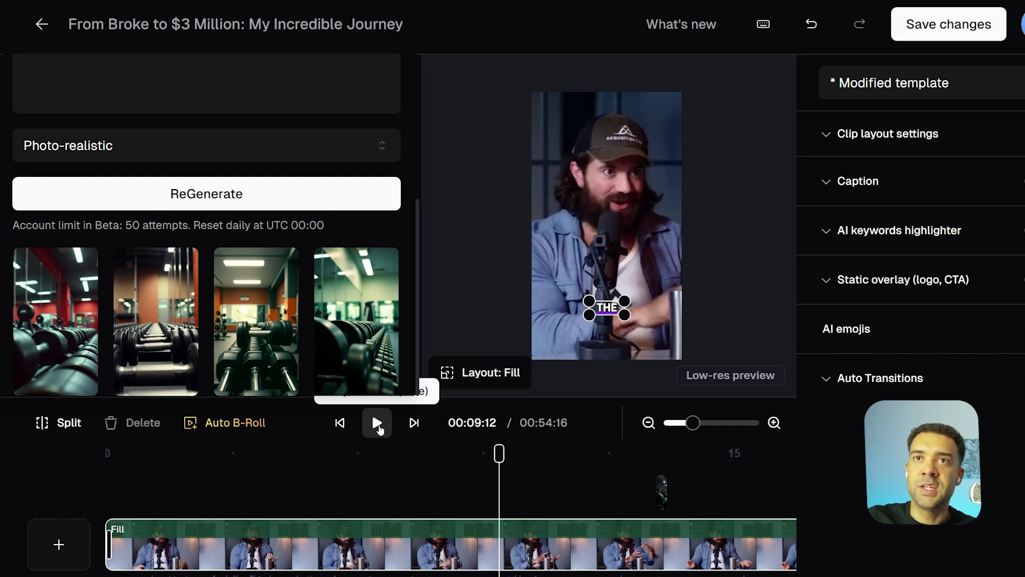
Play the clip from 00:09:12 to check the dumbbell B-roll timing.
click(377, 422)
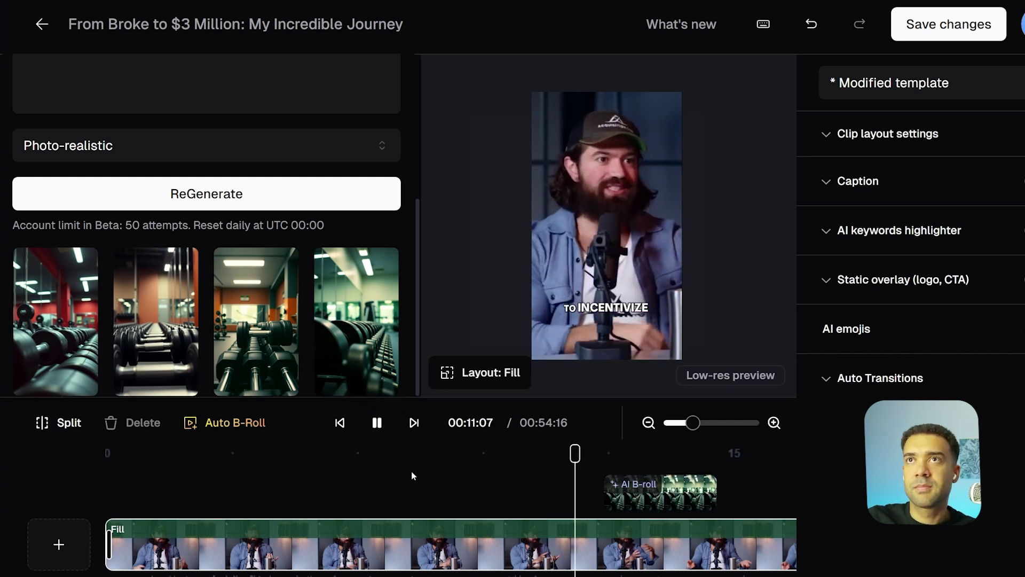